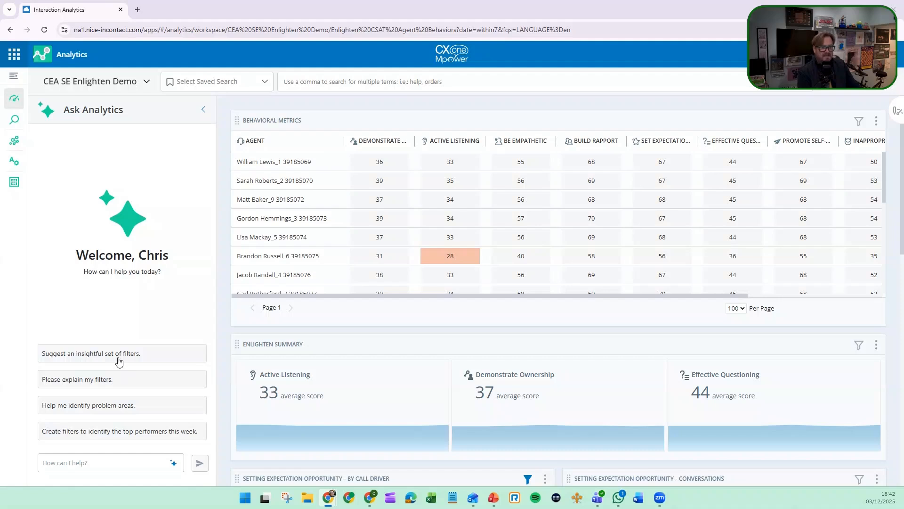
Ask the analytics assistant the suggested question "Create filters to identify the top performers this week.".
left_click(170, 462)
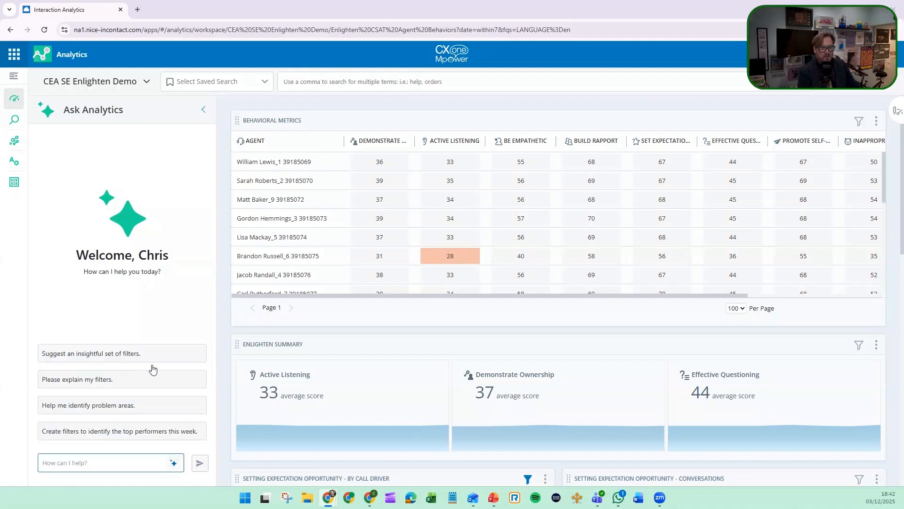
left_click(174, 462)
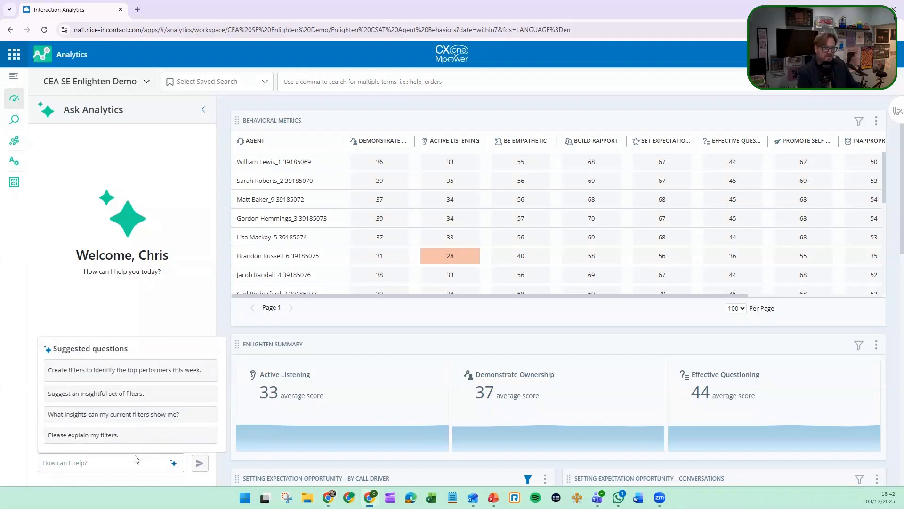
left_click(49, 372)
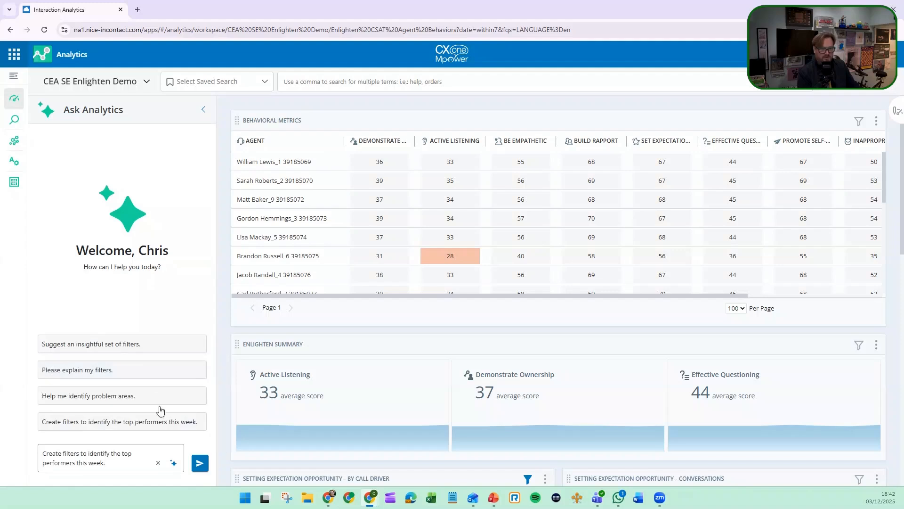
left_click(173, 461)
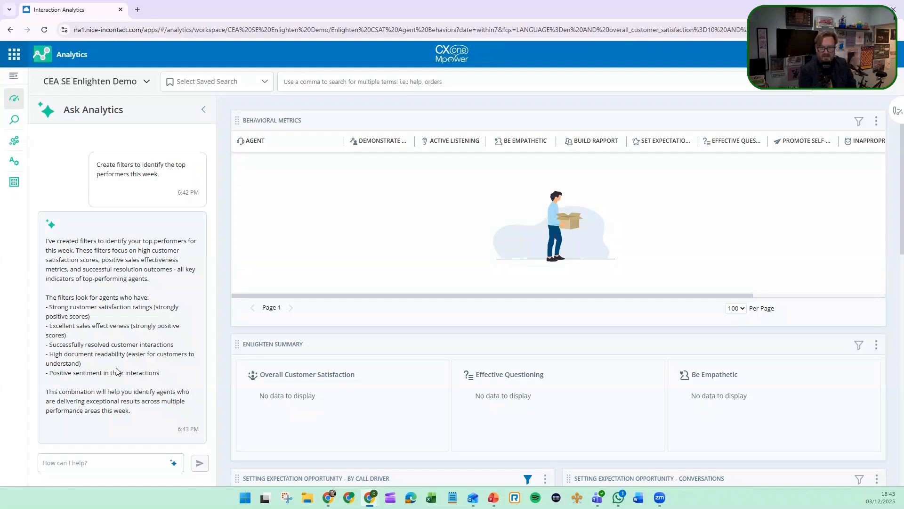
Review the dashboard widgets for the top-performer criteria and show the list of applied filters.
scroll(530, 340, "down", 5)
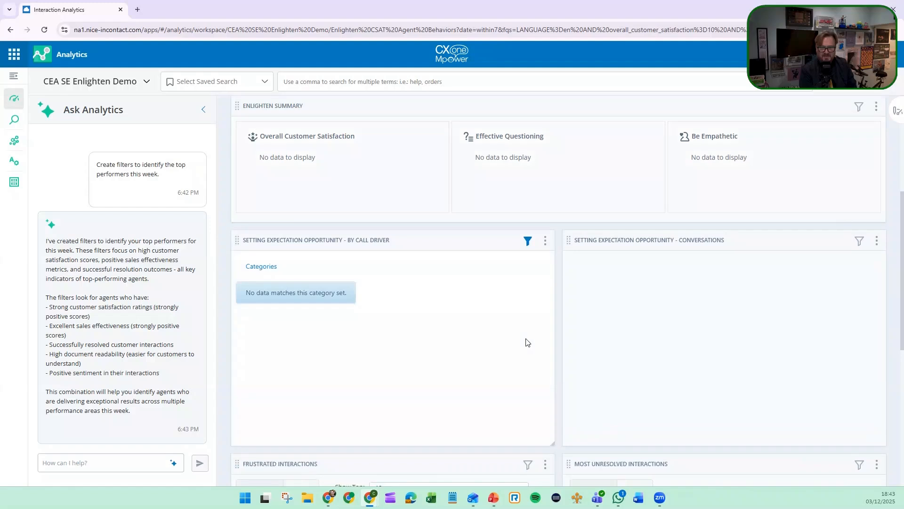
scroll(518, 351, "down", 7)
scroll(459, 381, "up", 7)
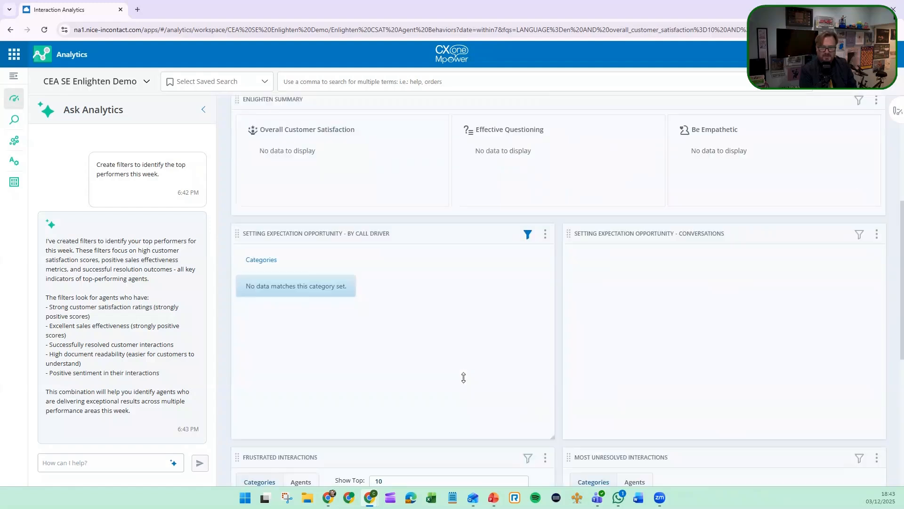
scroll(464, 377, "up", 5)
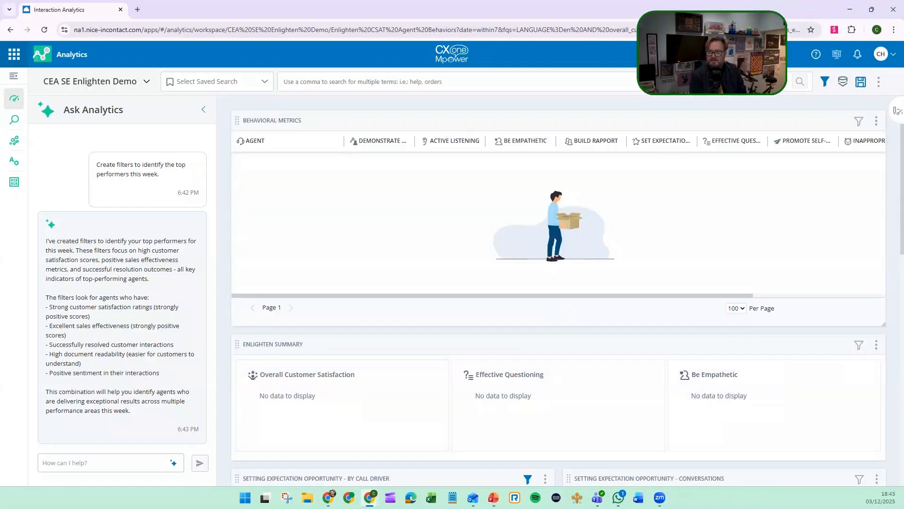
left_click(824, 82)
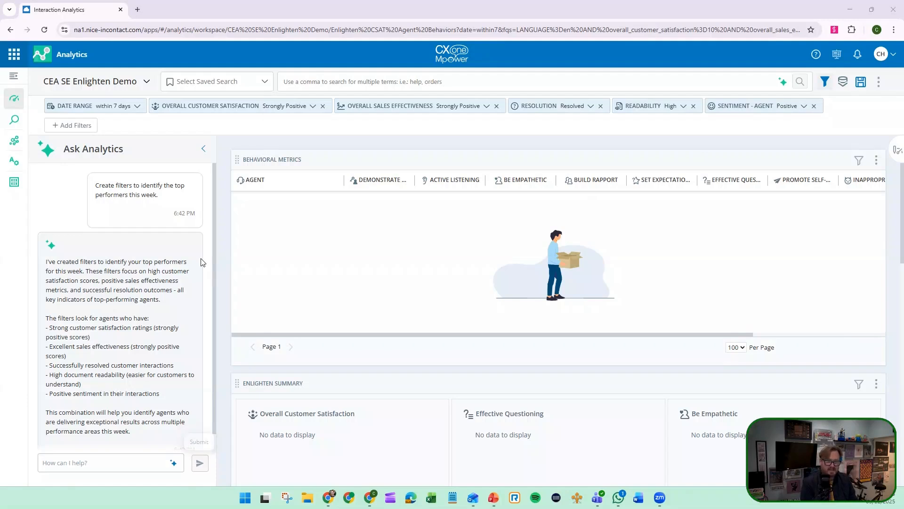
Ask the analytics assistant to create filters that identify the worst performers over the past 30 days.
left_click(140, 461)
type("create f")
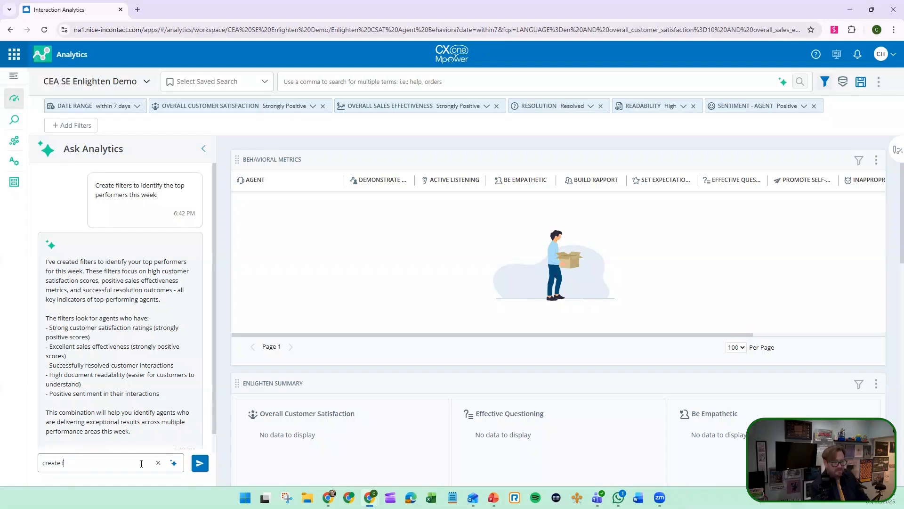
key("Return")
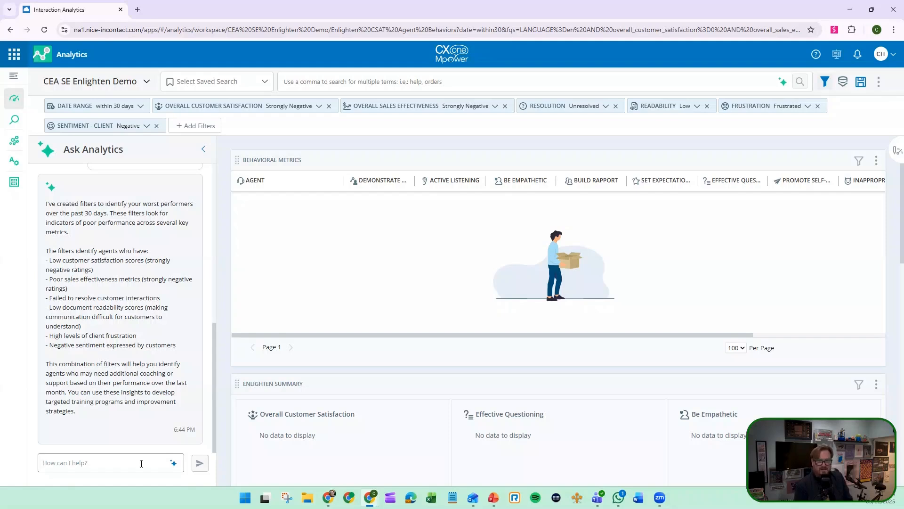
Broaden the search by adding Moderately Negative to Overall Customer Satisfaction and Overall Sales Effectiveness and removing the Readability filter, and apply it.
scroll(429, 380, "down", 15)
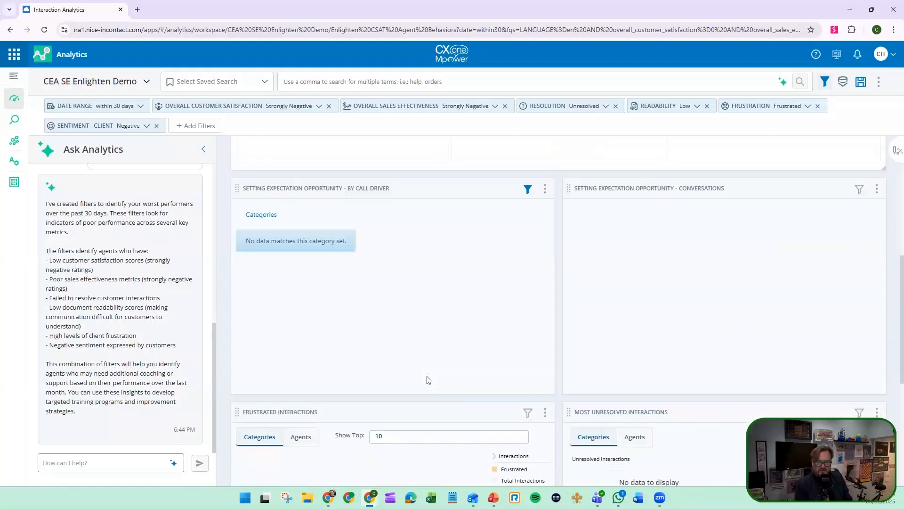
scroll(396, 372, "up", 12)
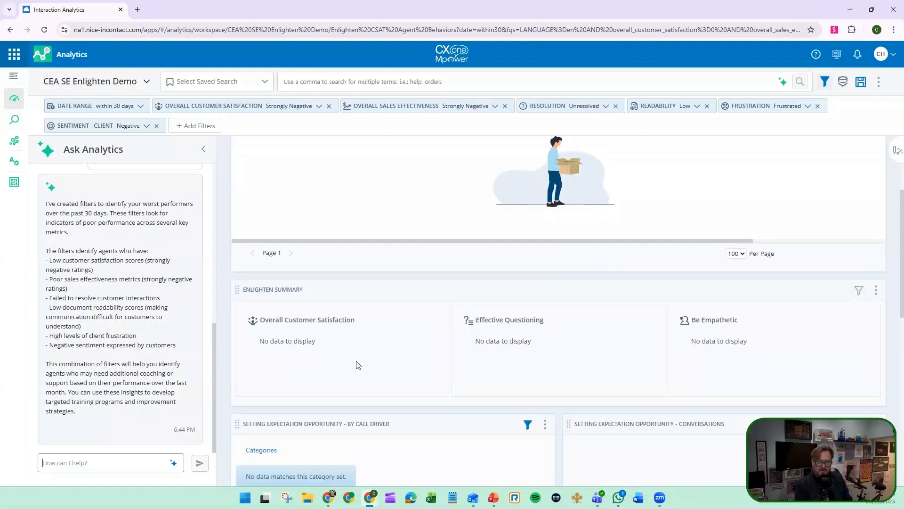
left_click(319, 106)
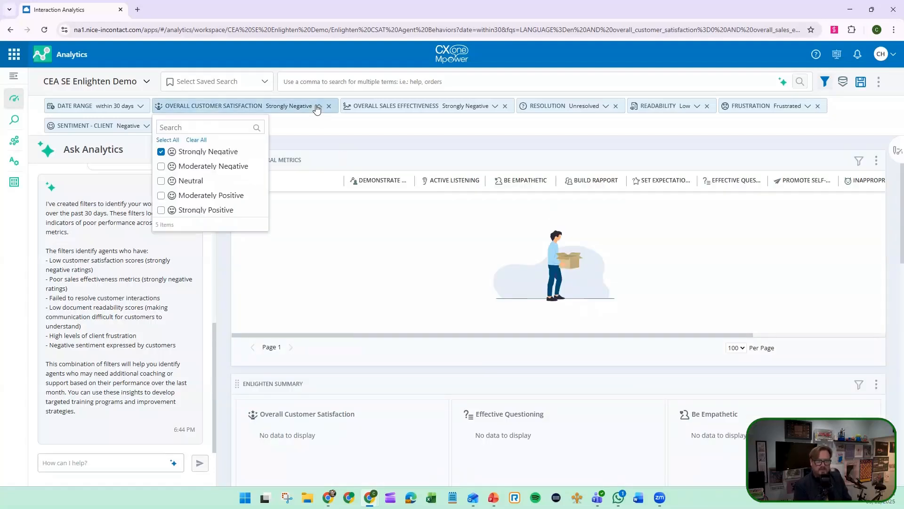
left_click(161, 165)
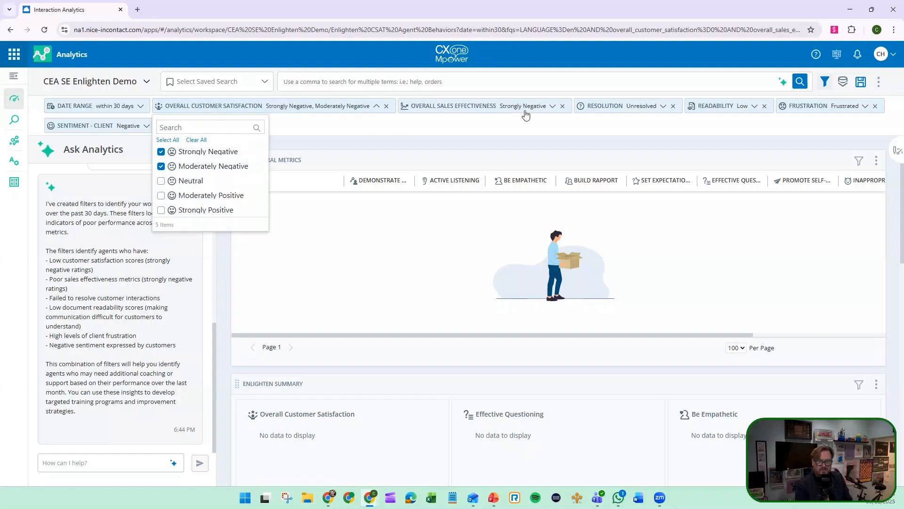
left_click(552, 106)
left_click(456, 168)
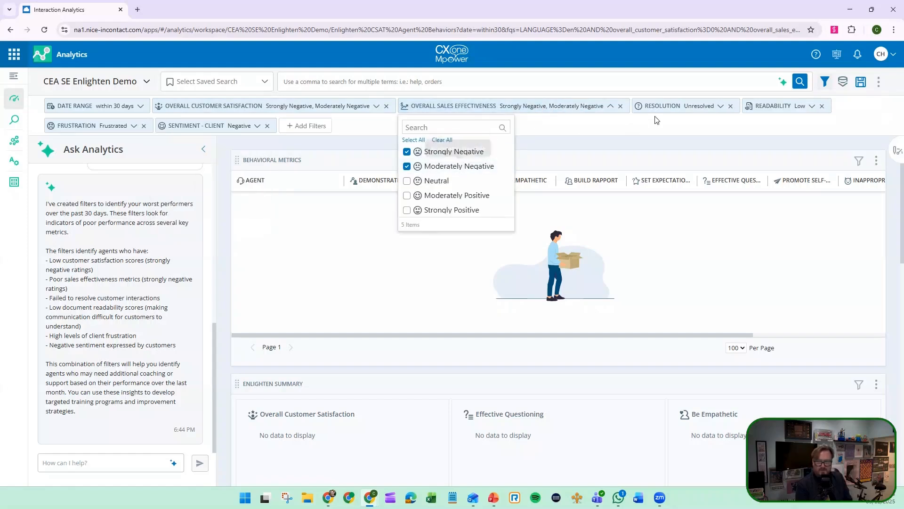
left_click(821, 105)
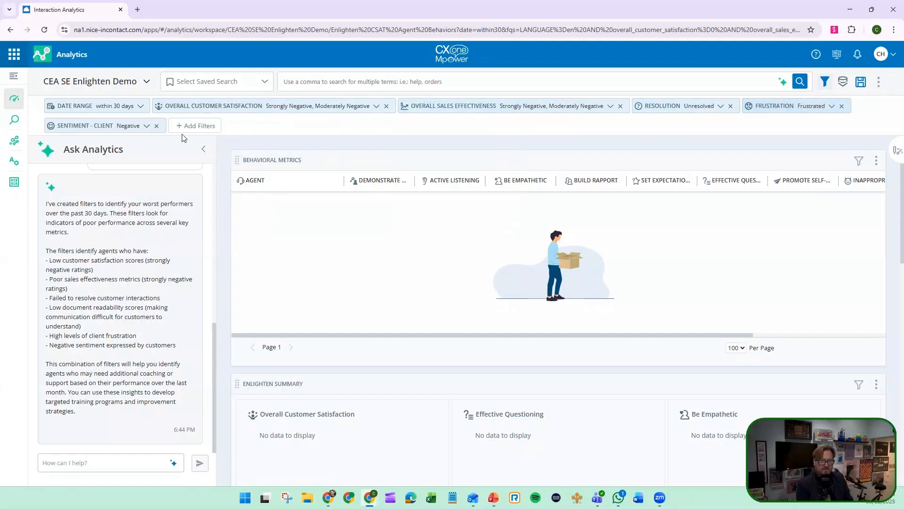
left_click(799, 86)
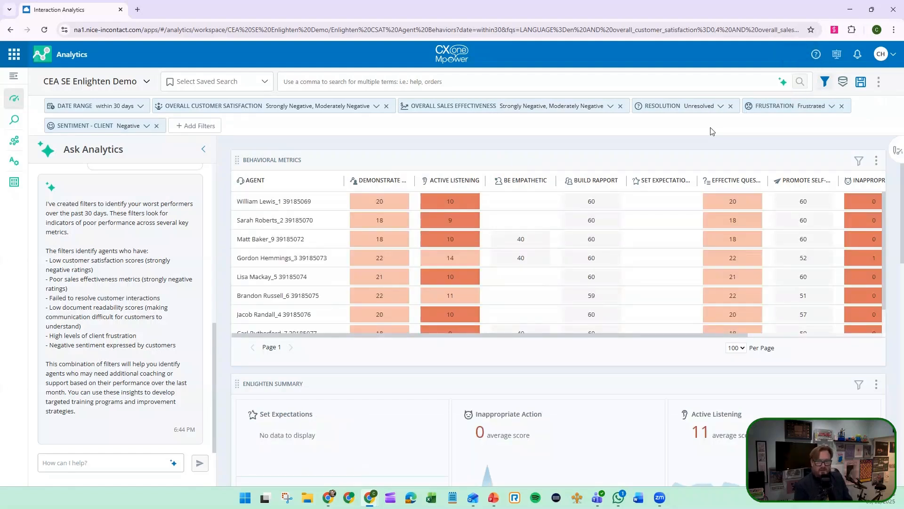
View the interactions of the third agent in the Behavioral Metrics table and return to the dashboard.
left_click(259, 244)
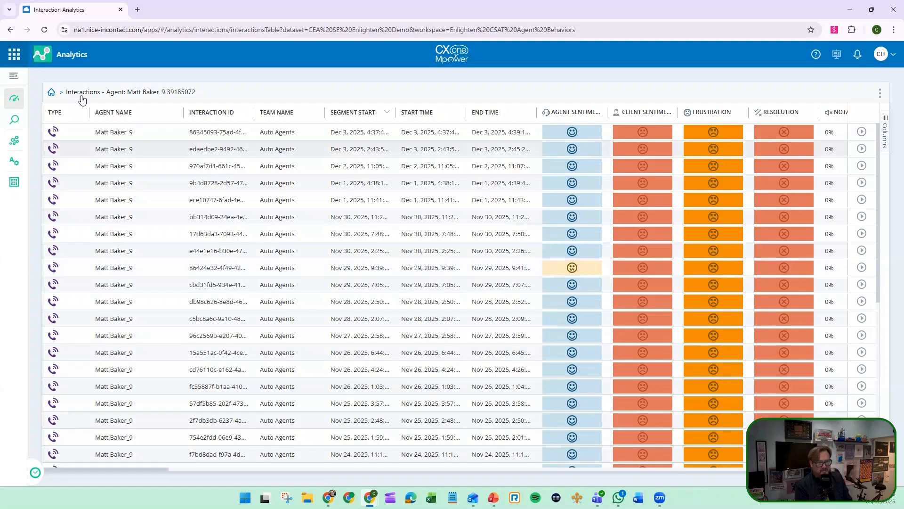
left_click(51, 92)
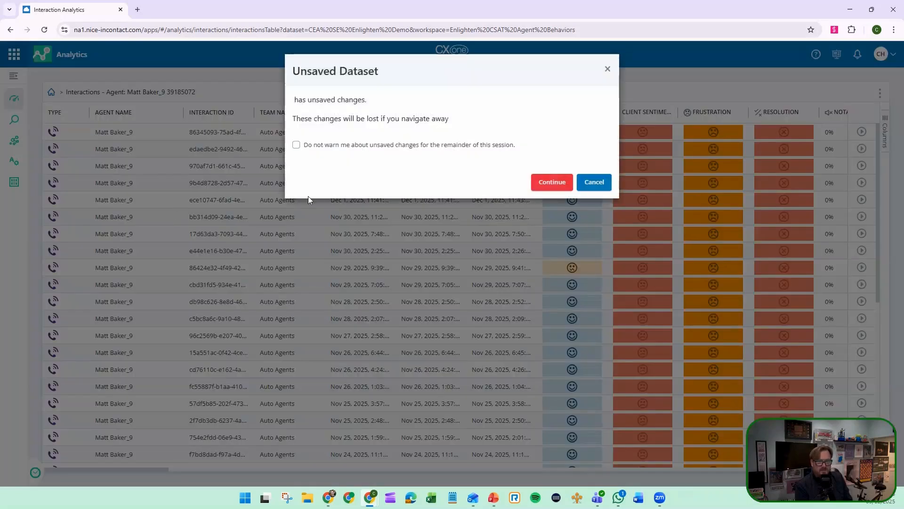
left_click(552, 182)
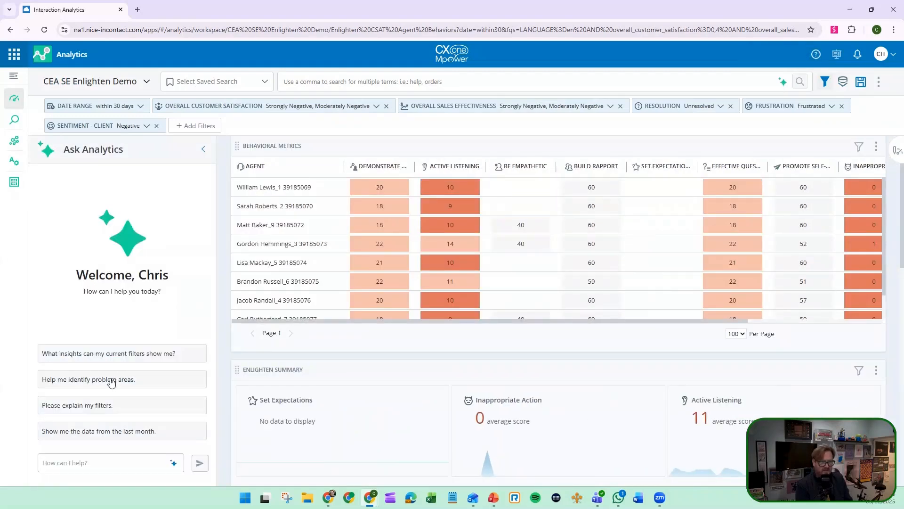
Ask the assistant "What insights can my current filters show me?" and read through its whole answer.
left_click(130, 359)
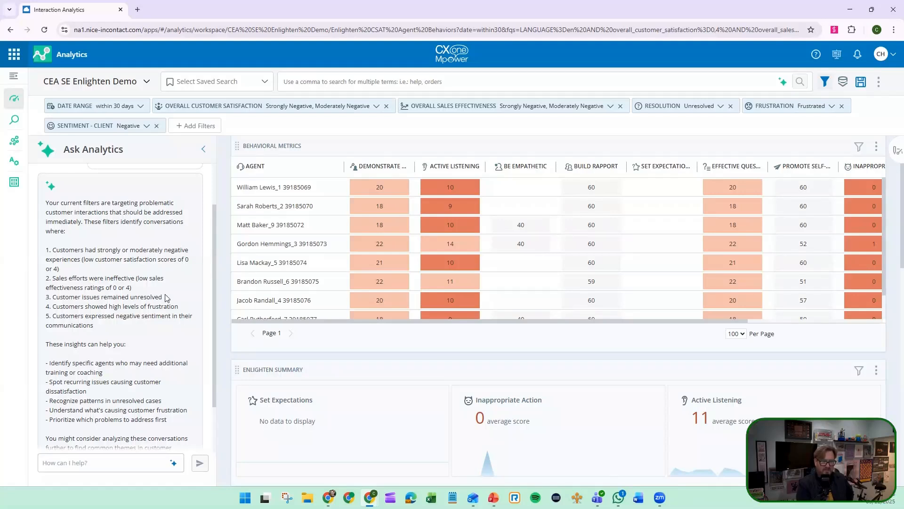
scroll(165, 297, "down", 1)
scroll(141, 384, "down", 1)
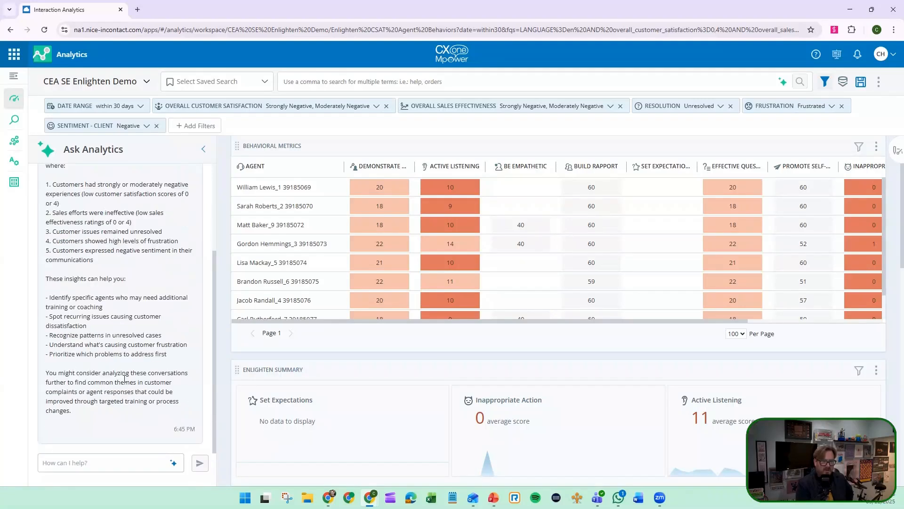
Ask the assistant "Please explain my filters." and read its explanation of each filter.
left_click(173, 463)
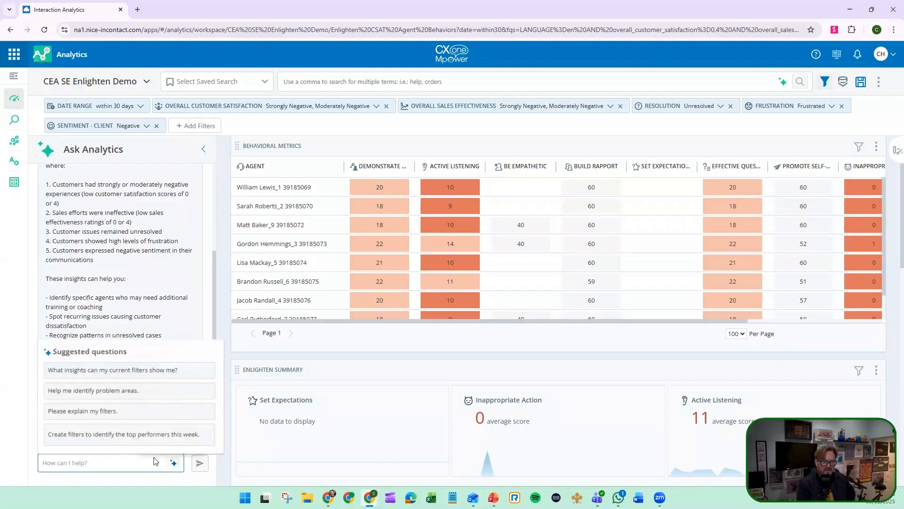
left_click(99, 416)
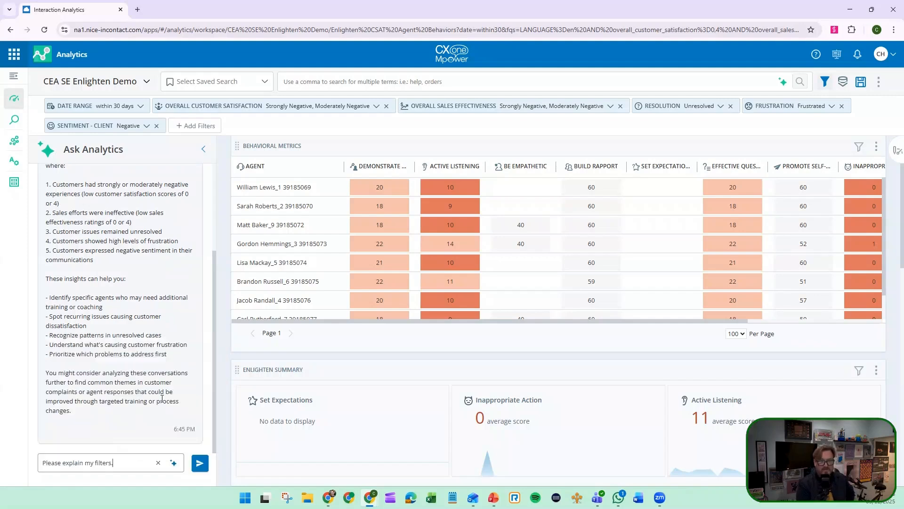
left_click(199, 463)
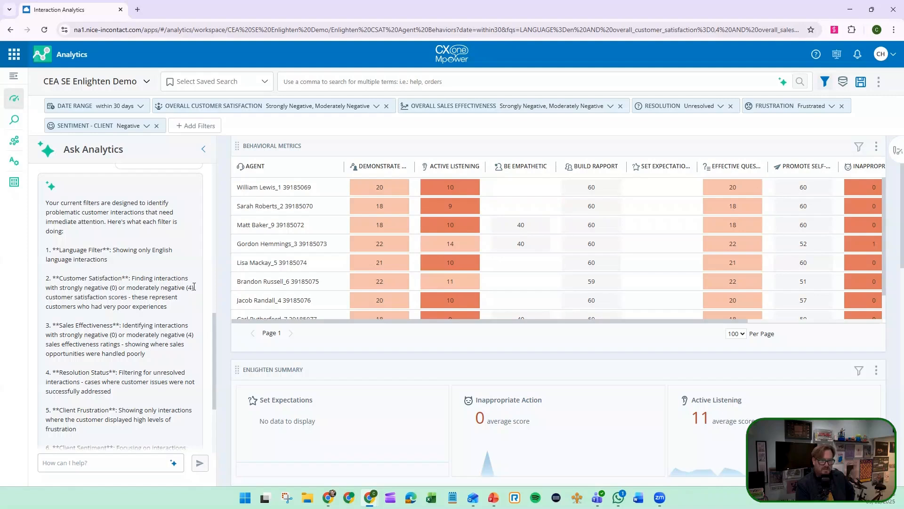
left_click_drag(194, 287, 186, 287)
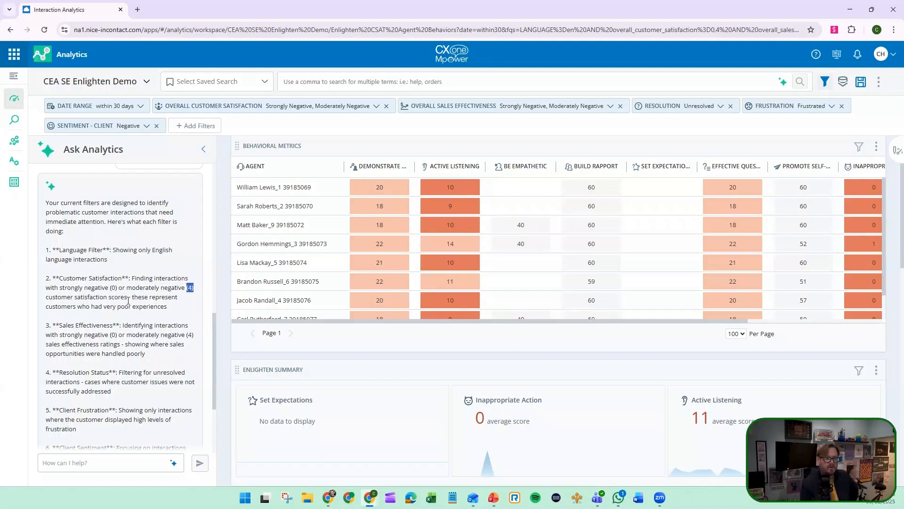
left_click(148, 291)
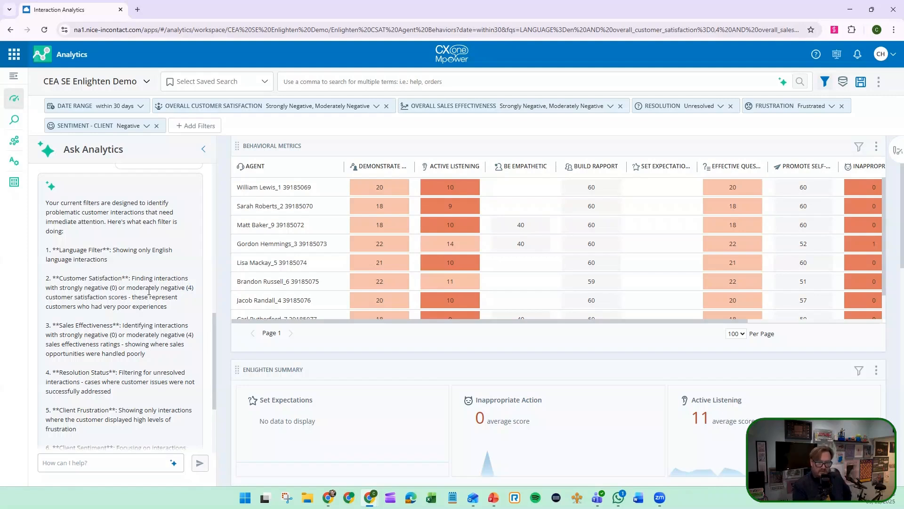
scroll(149, 292, "down", 3)
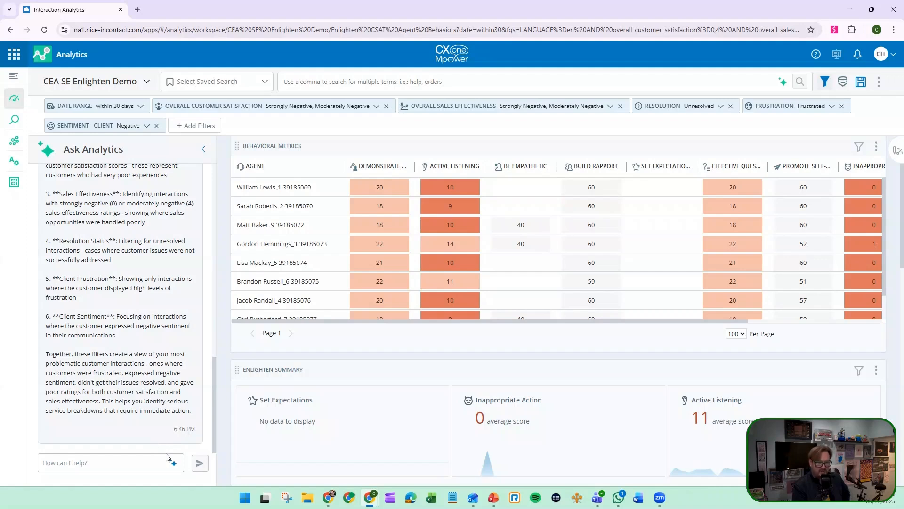
Ask the assistant "Help me identify problem areas." and read its recommended keyword filters.
left_click(174, 462)
left_click(89, 386)
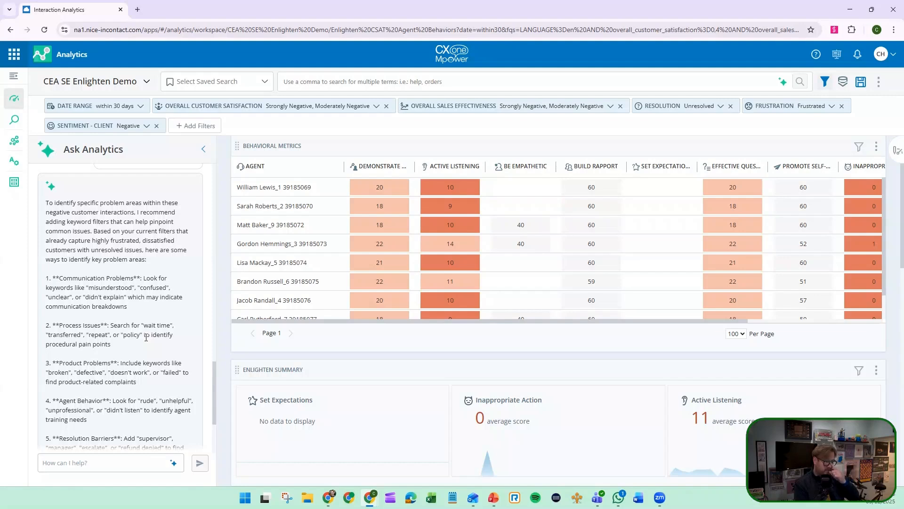
scroll(146, 337, "down", 3)
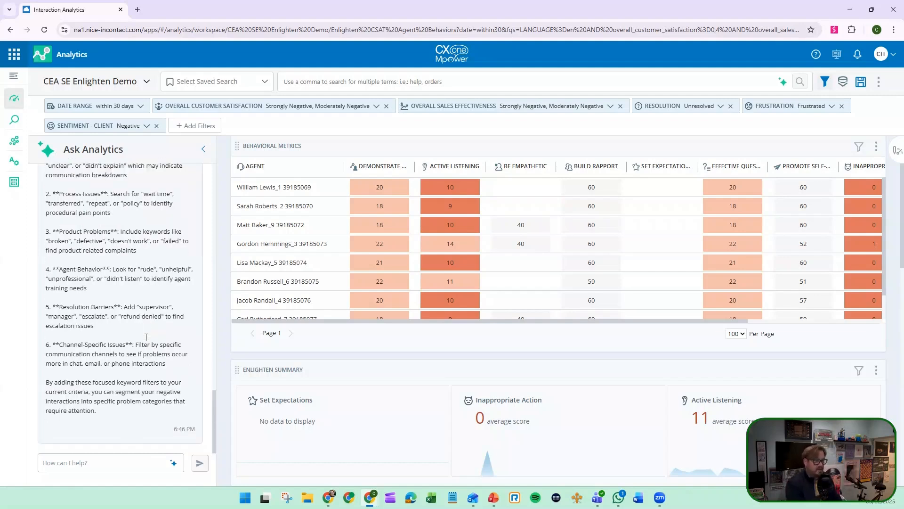